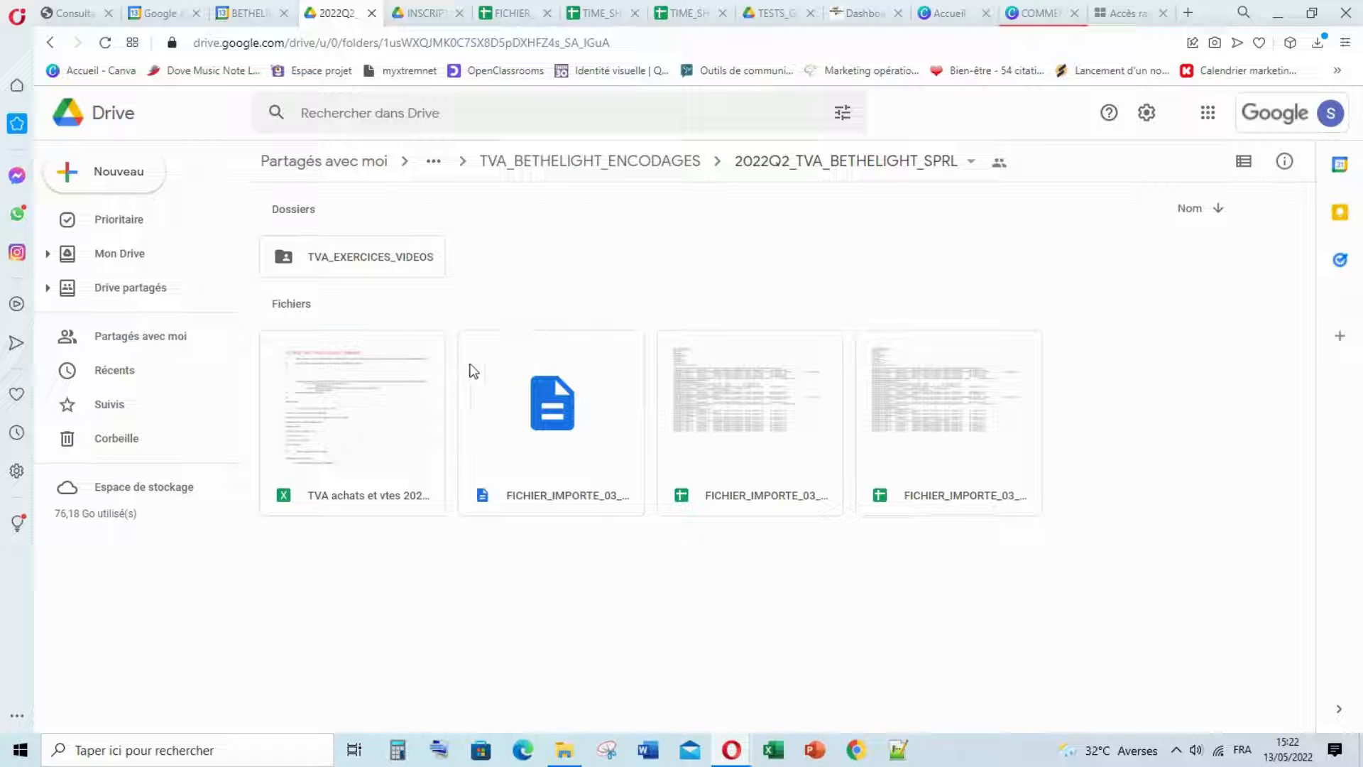
- Preview FICHIER_IMPORTE_03_05_2022.csv and its Google Sheets version in Drive, and examine how the bank statement rows are laid out
left_click(563, 417)
double_click(563, 415)
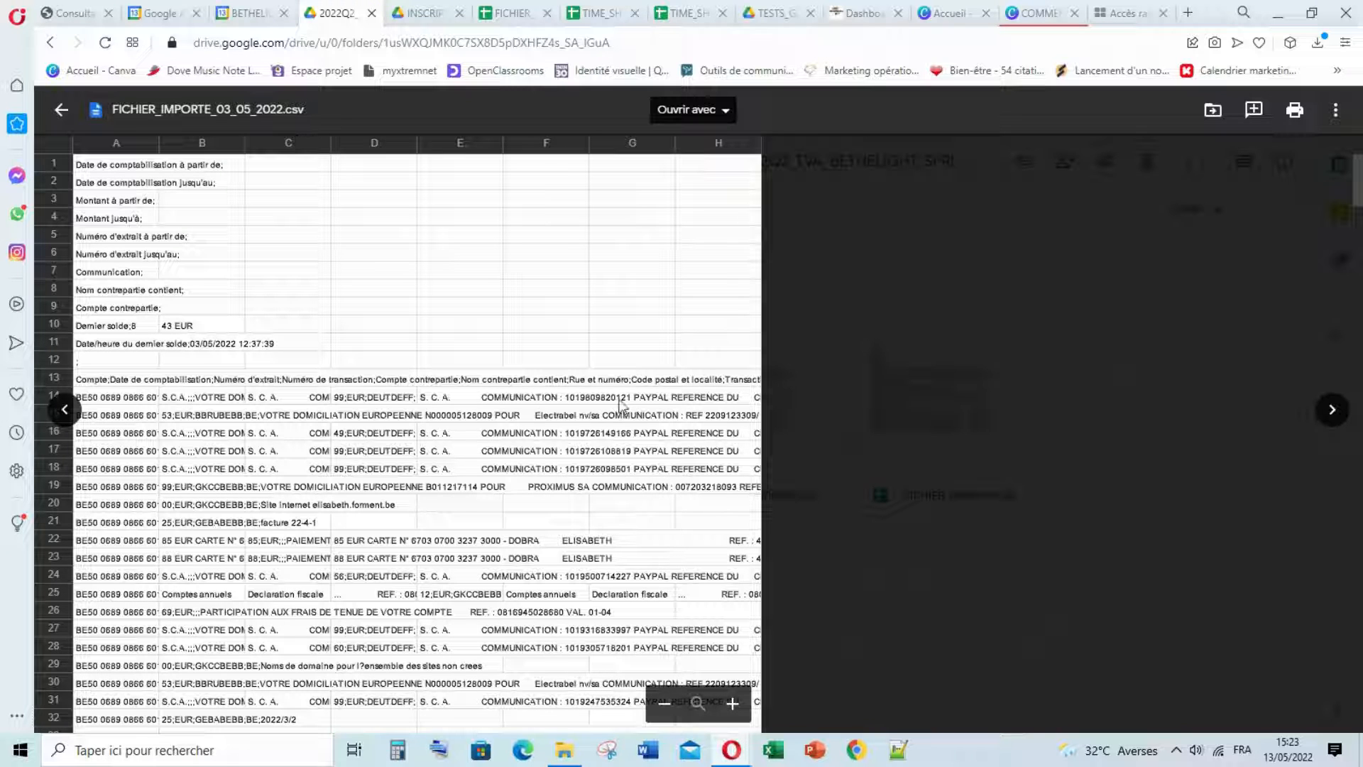
left_click(1339, 419)
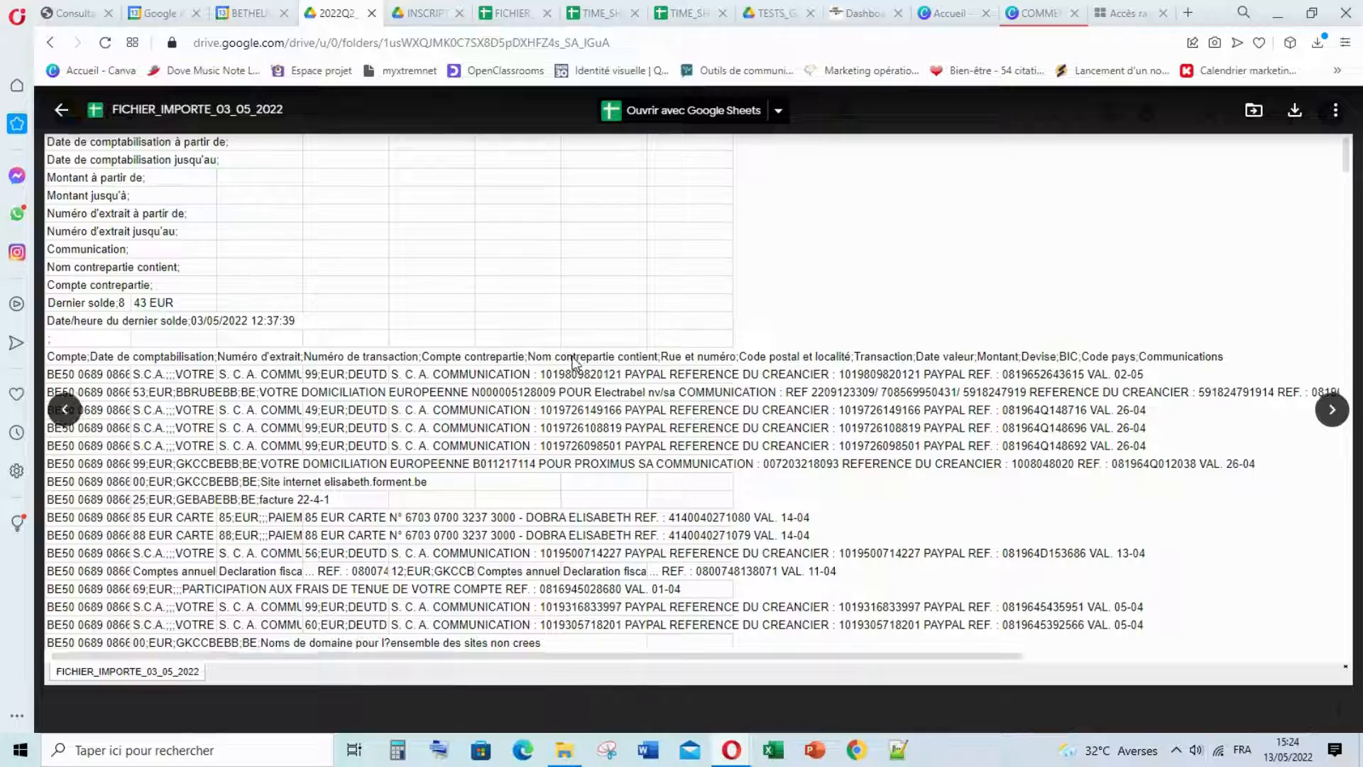
scroll(757, 415, "down", 4)
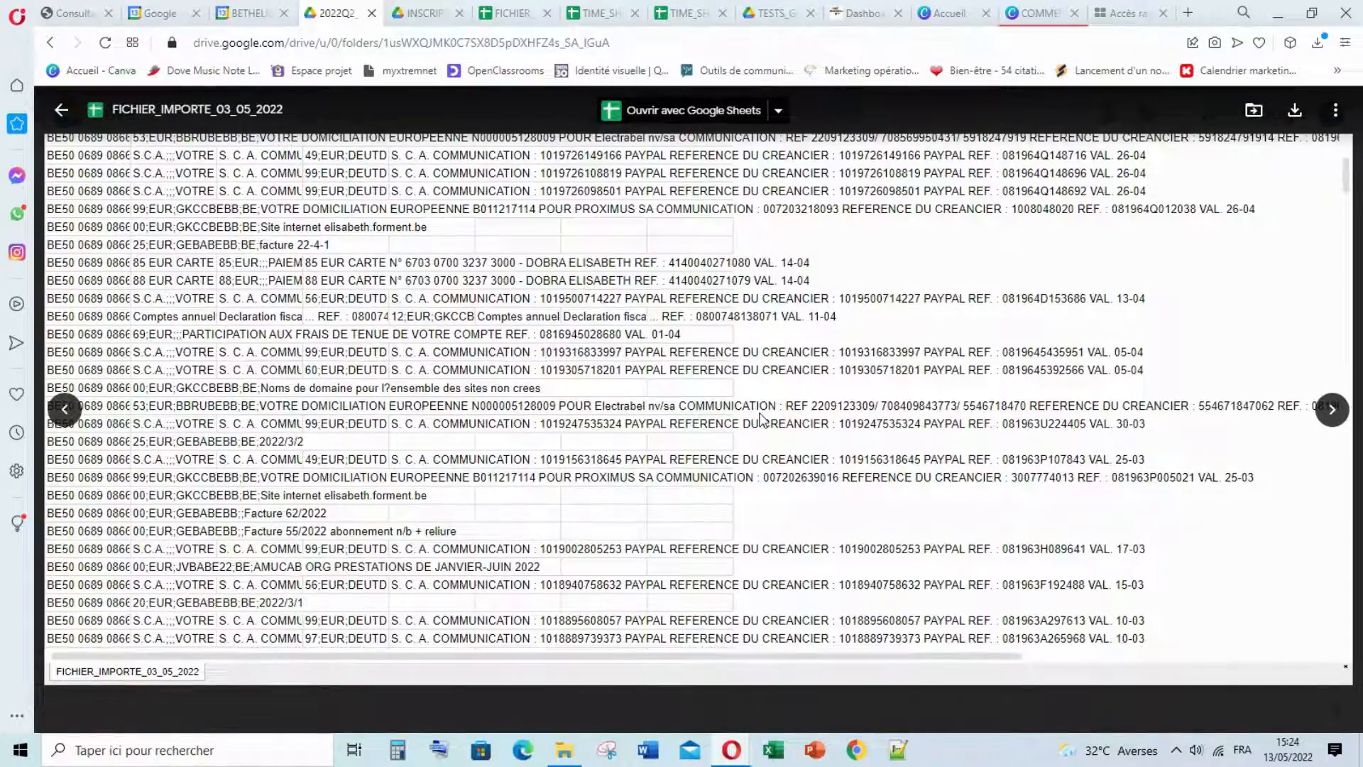
scroll(759, 417, "down", 4)
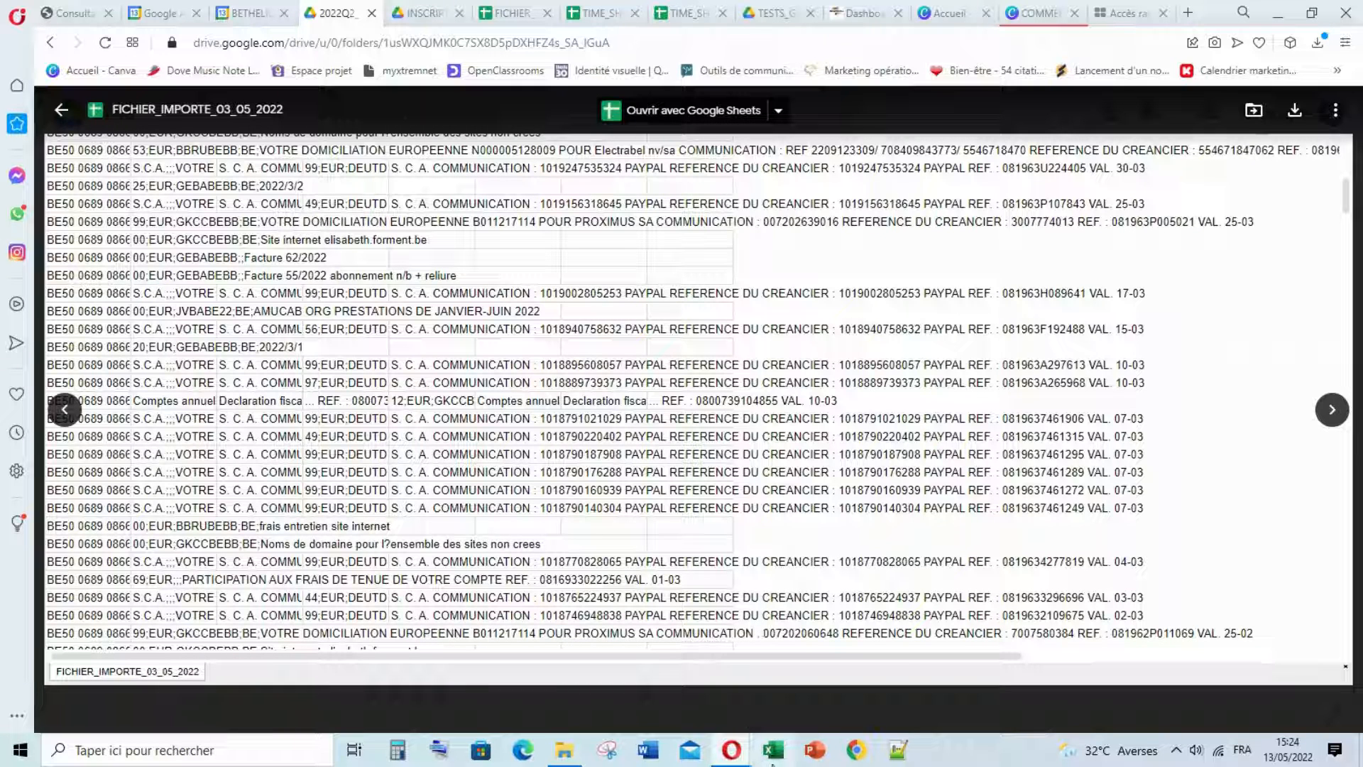
- Switch to Excel, create a blank workbook and close the document recovery pane, allowing the recovered files to be deleted
left_click(772, 756)
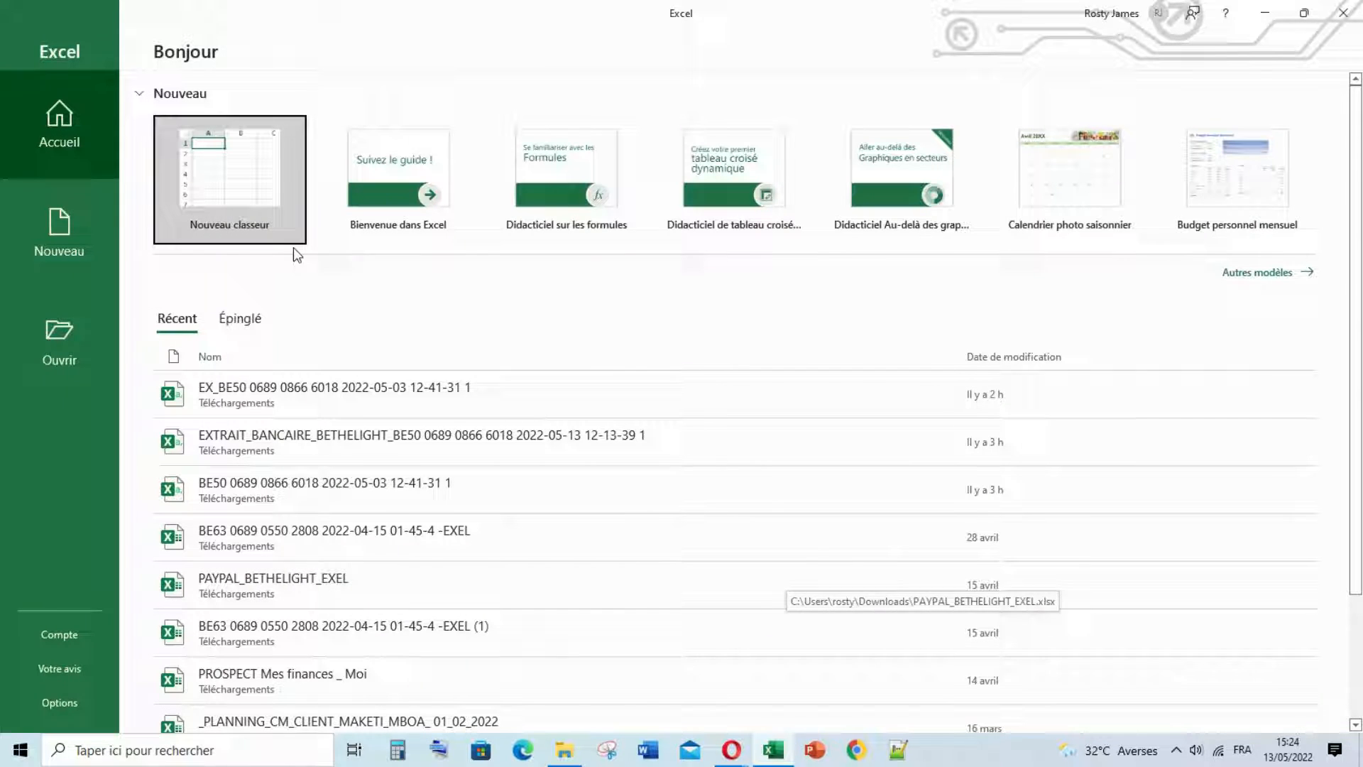
left_click(247, 194)
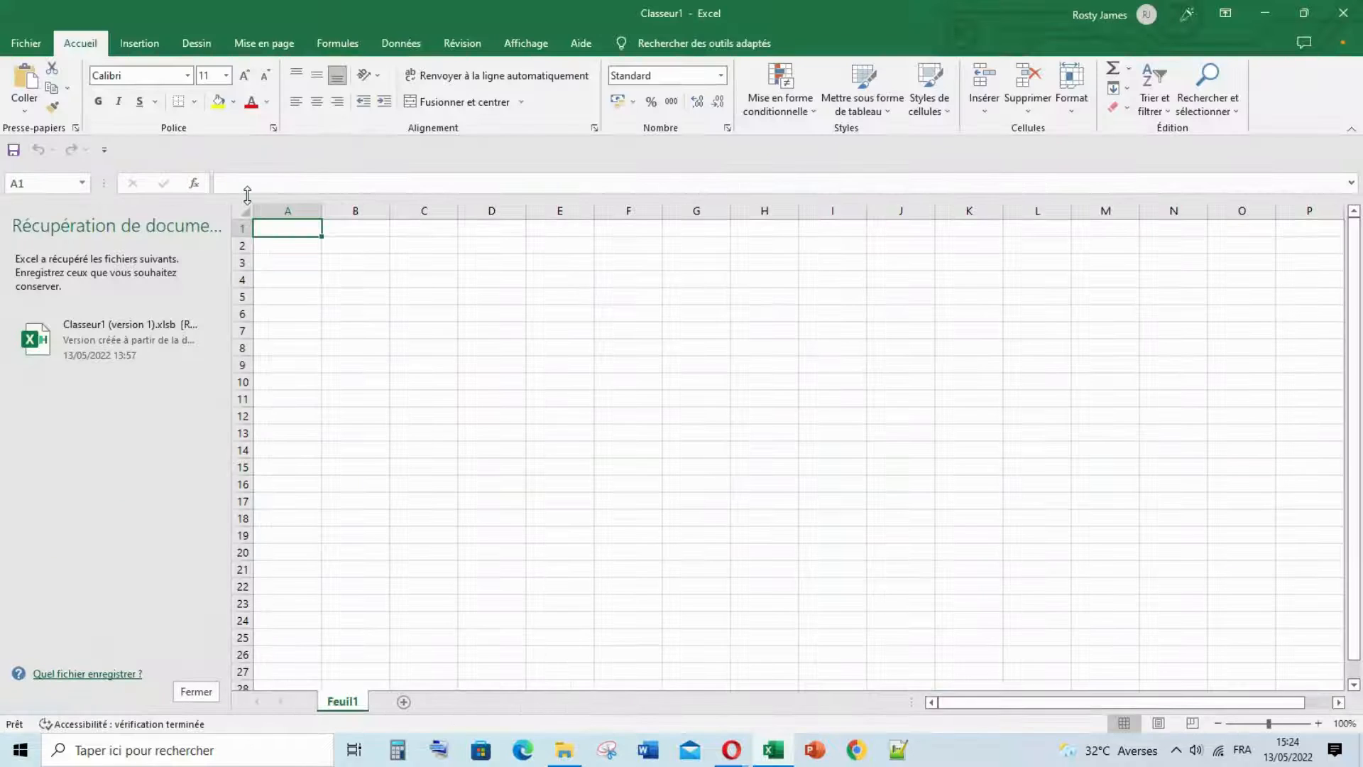
left_click(193, 691)
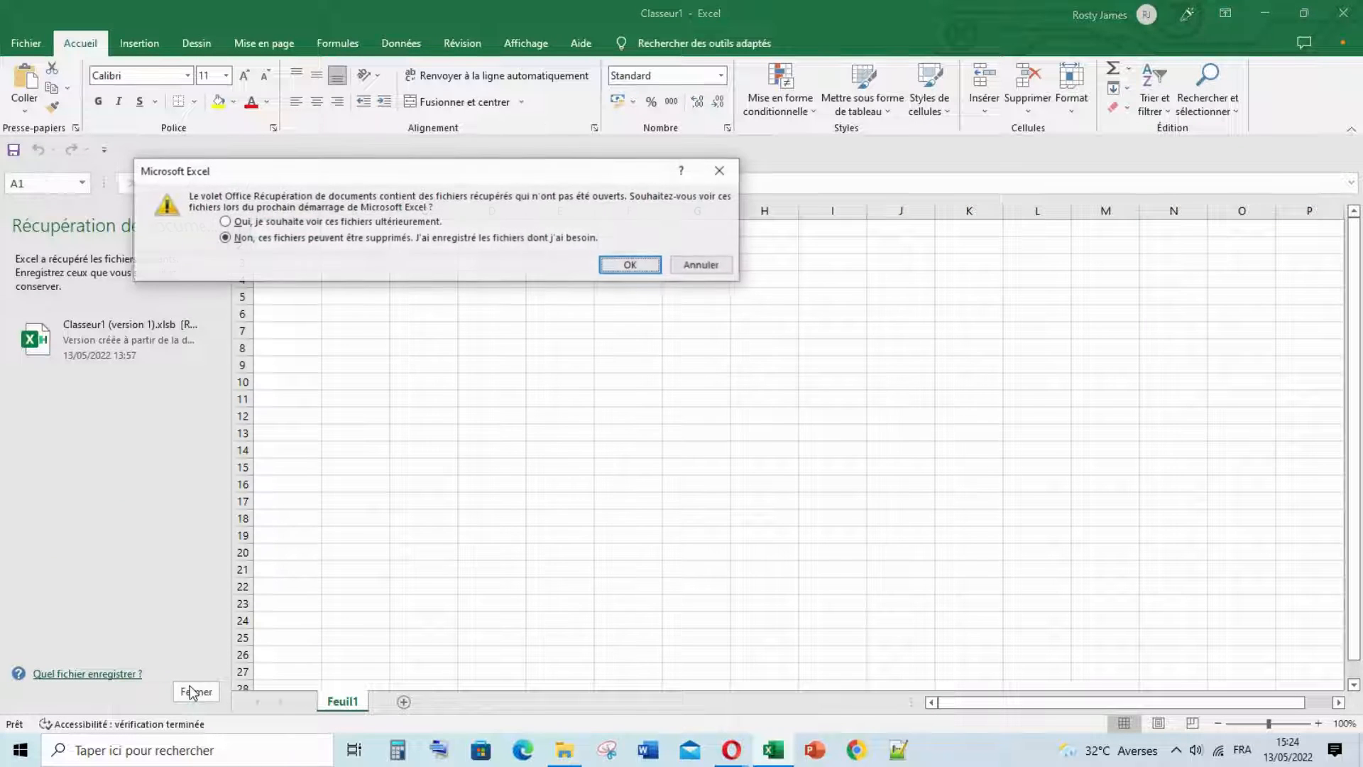
left_click(631, 265)
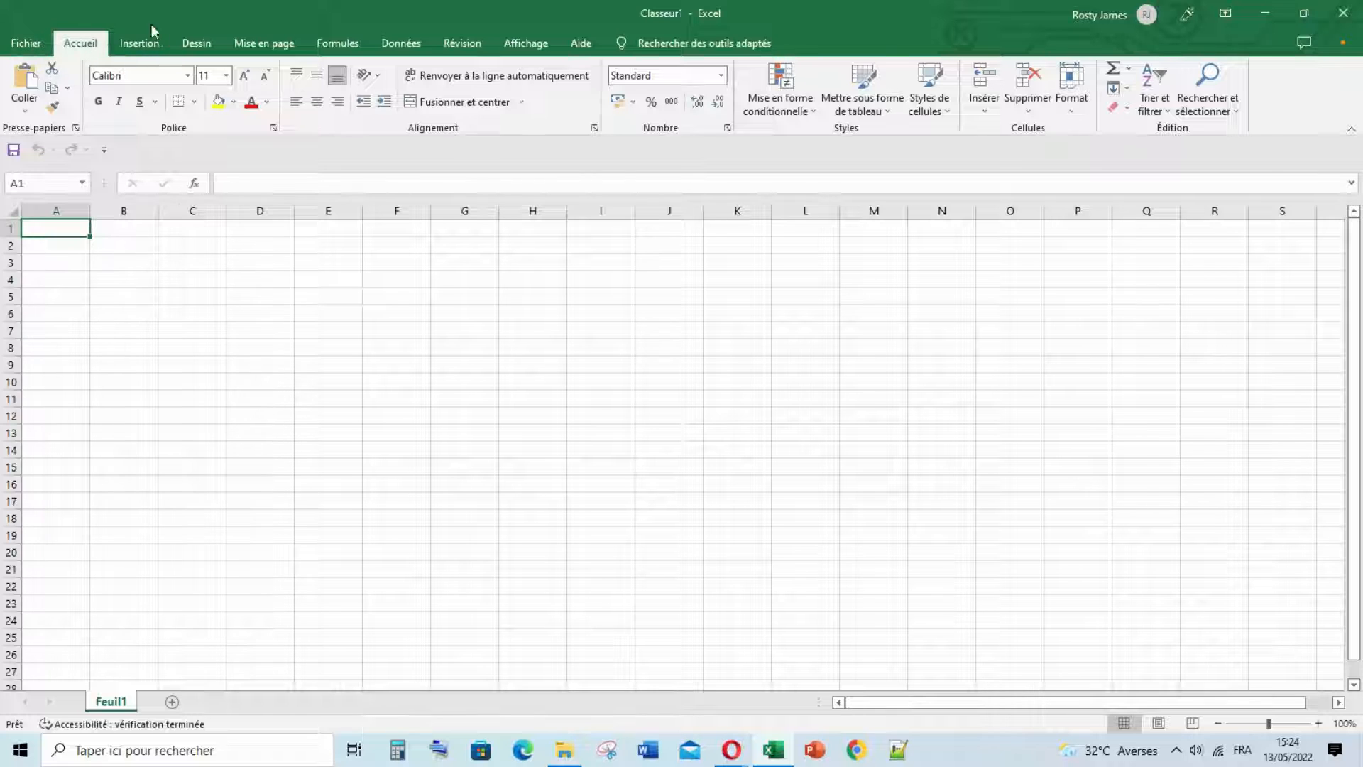
- Start a text/CSV data import of the bank statement file beginning with "EX_" from the Téléchargements folder
left_click(396, 46)
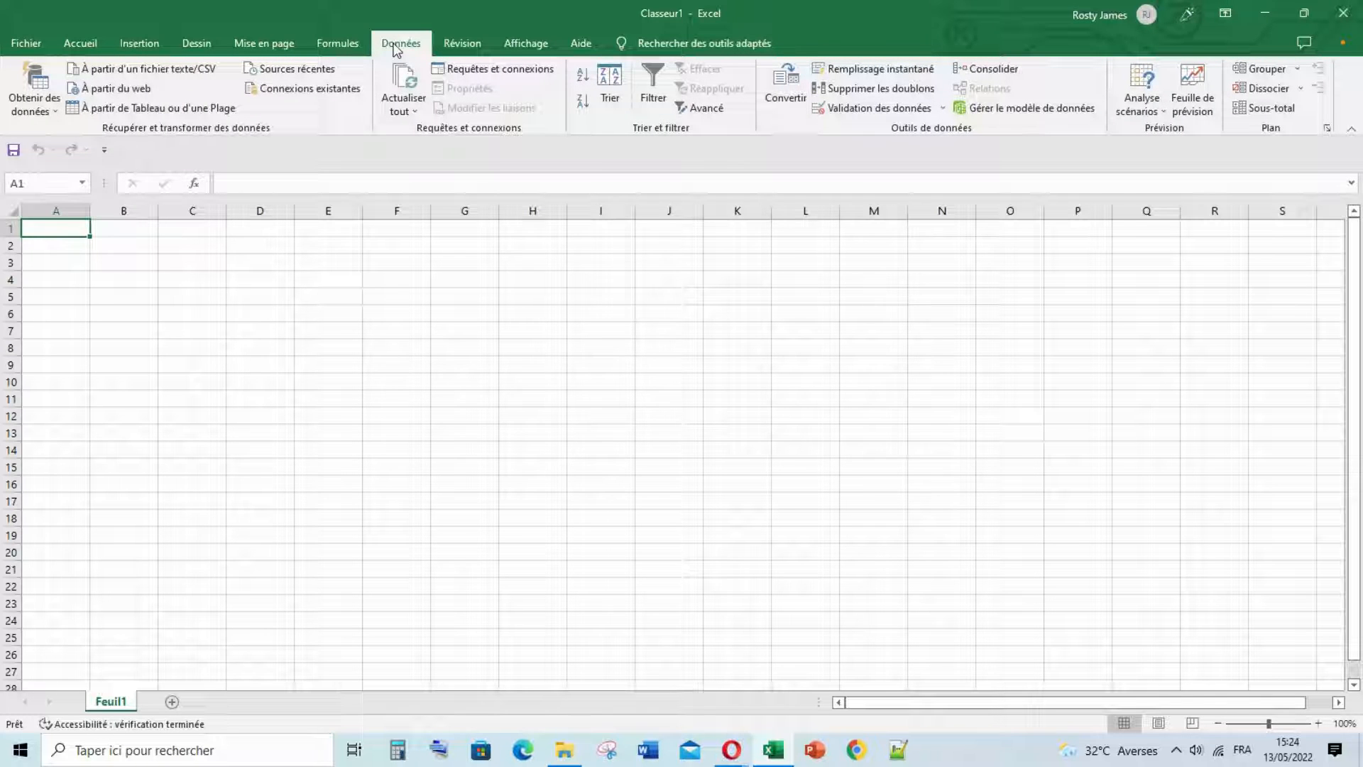
left_click(181, 69)
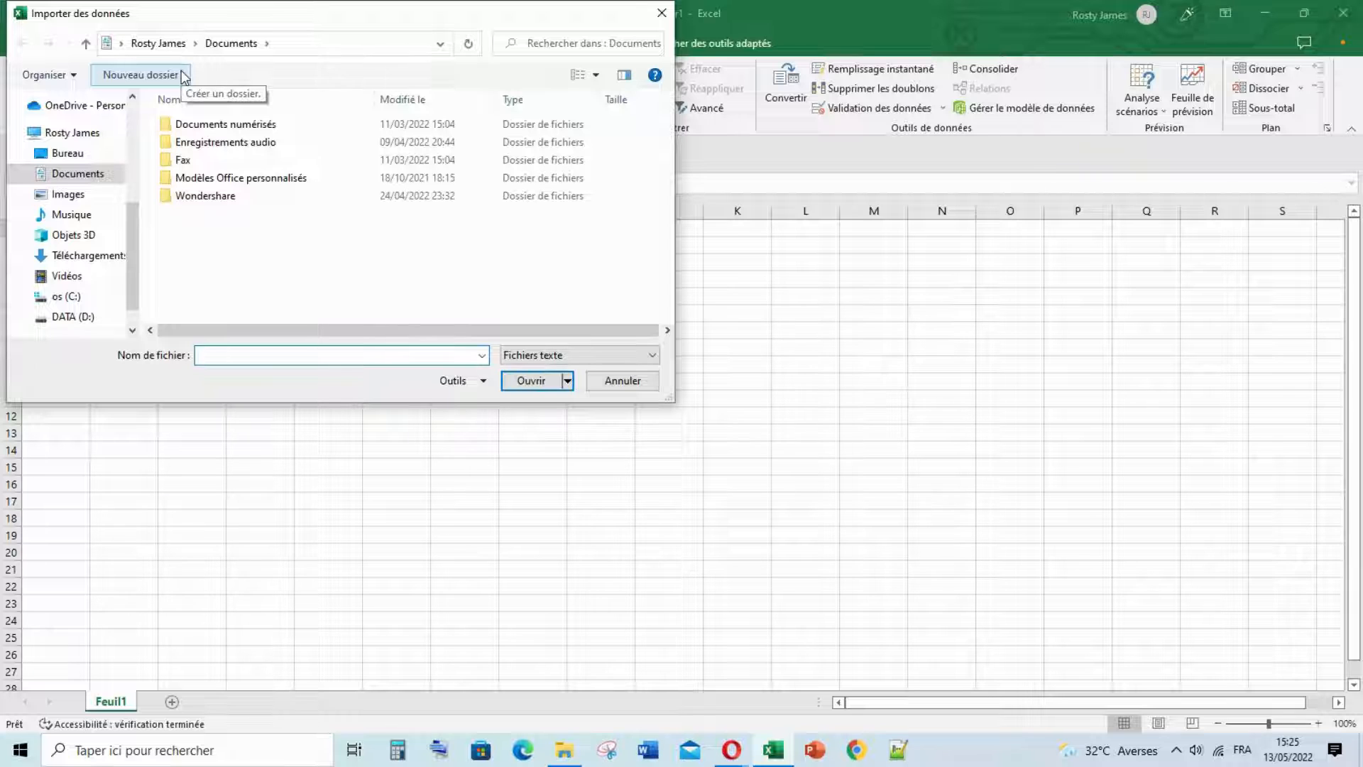
left_click(112, 259)
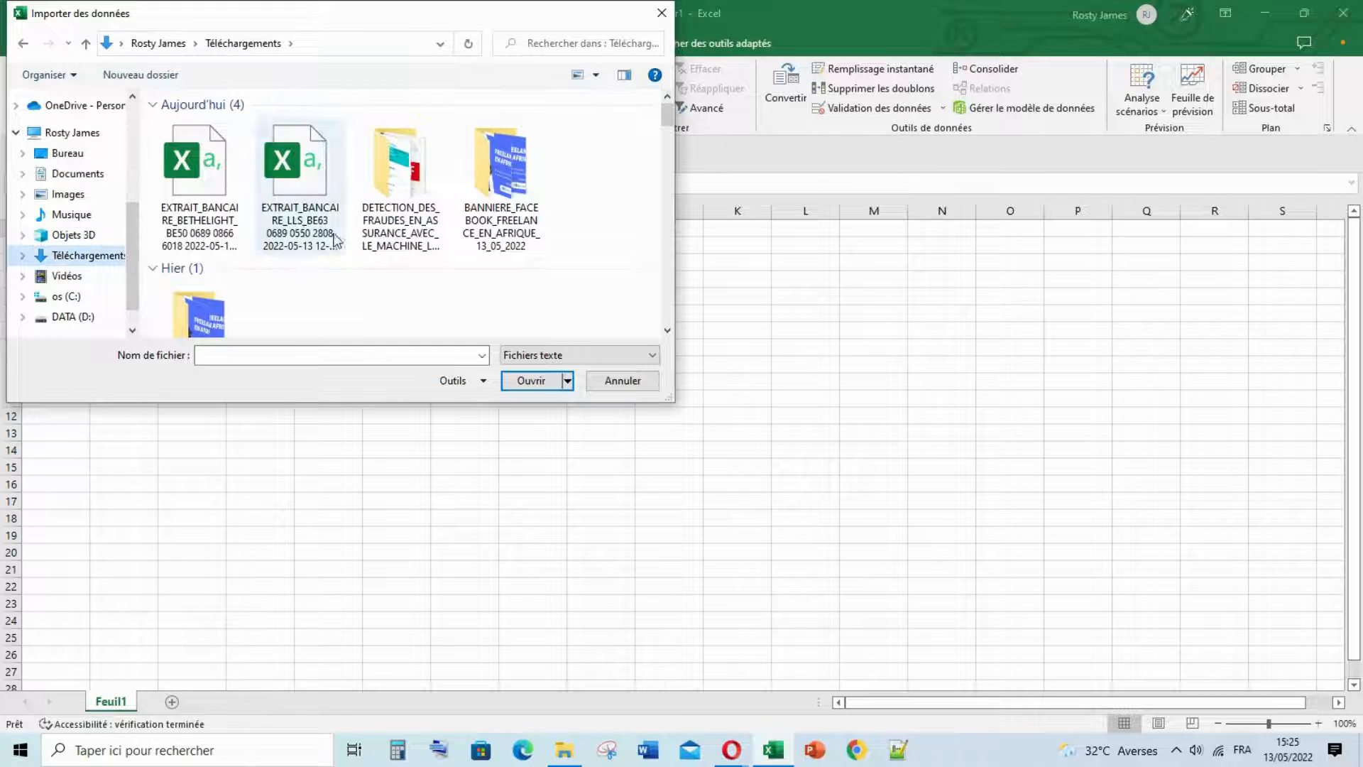
left_click(309, 355)
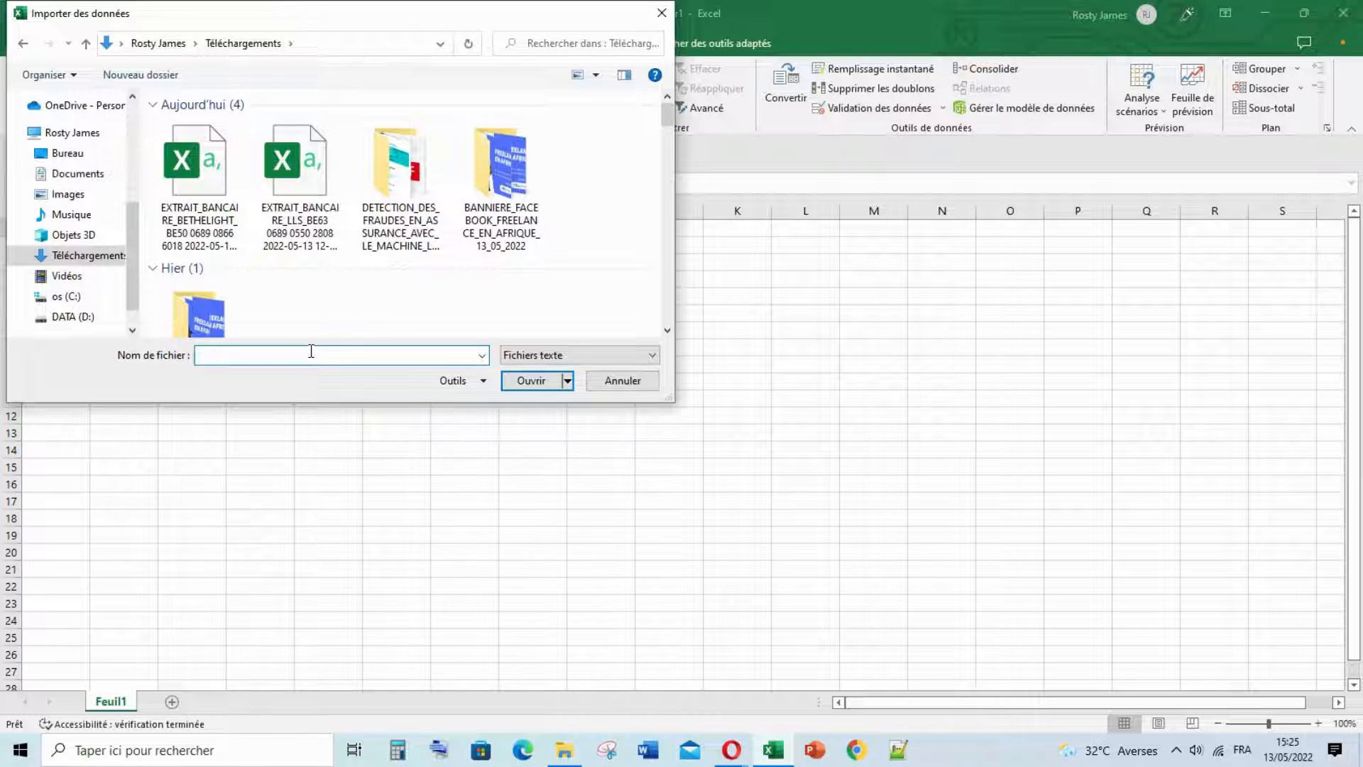
type("EX")
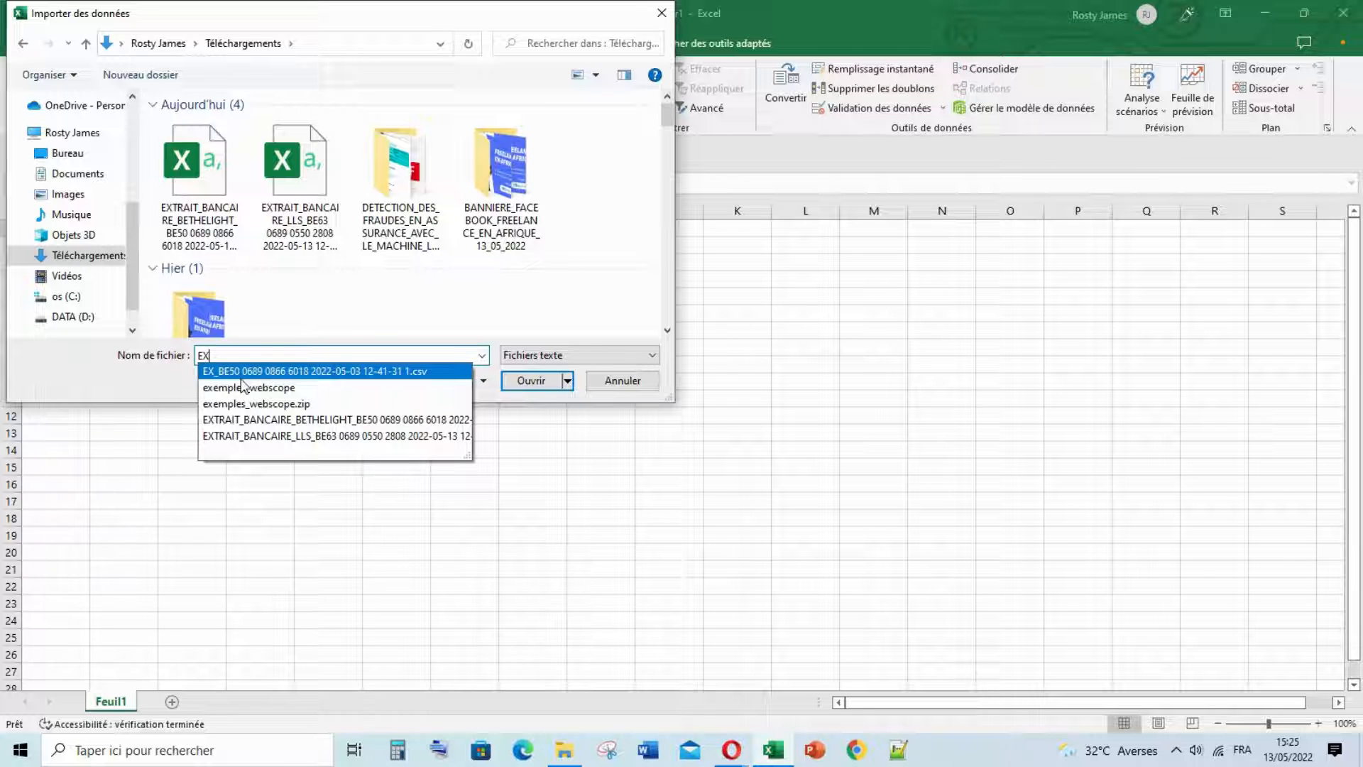
left_click(428, 372)
left_click(531, 381)
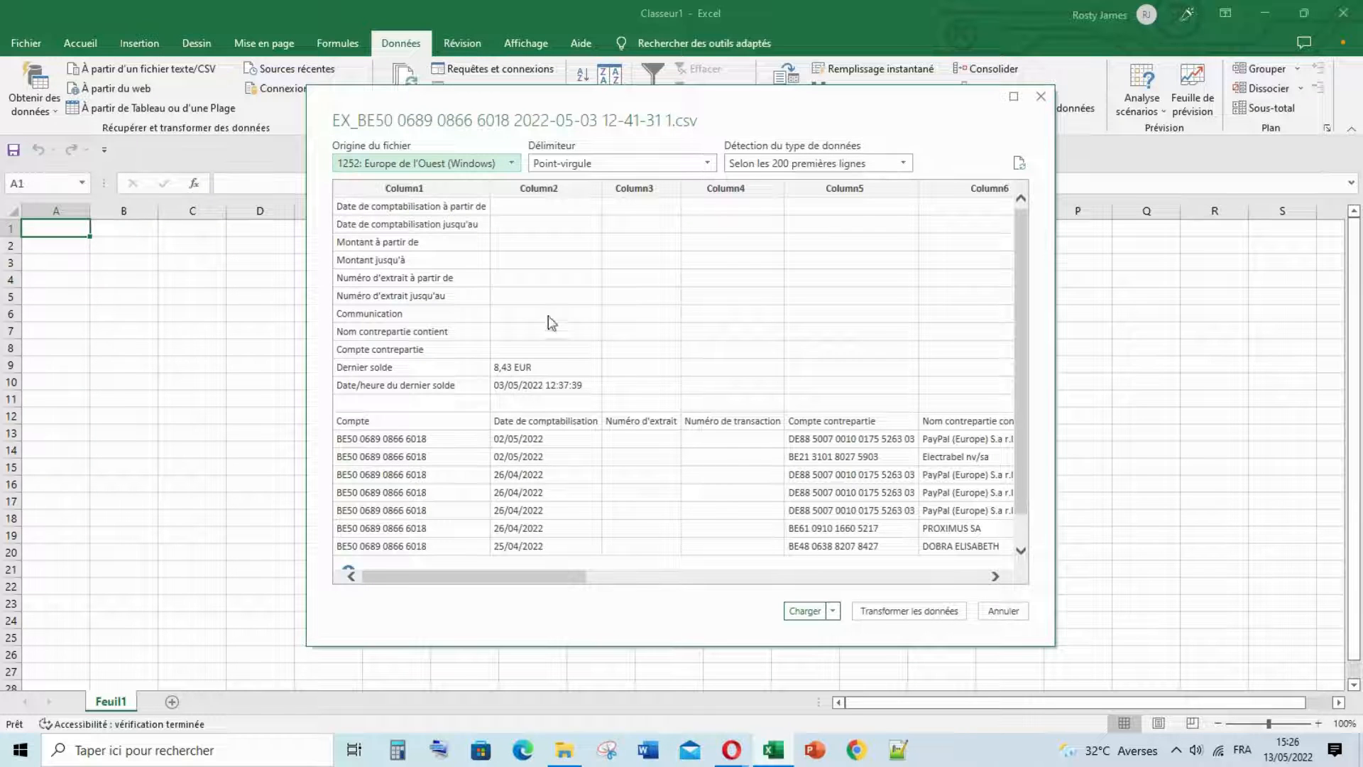
- Check the delimiter choices in the import preview, keep Point-virgule, and load the bank statement data into the workbook
left_click(709, 165)
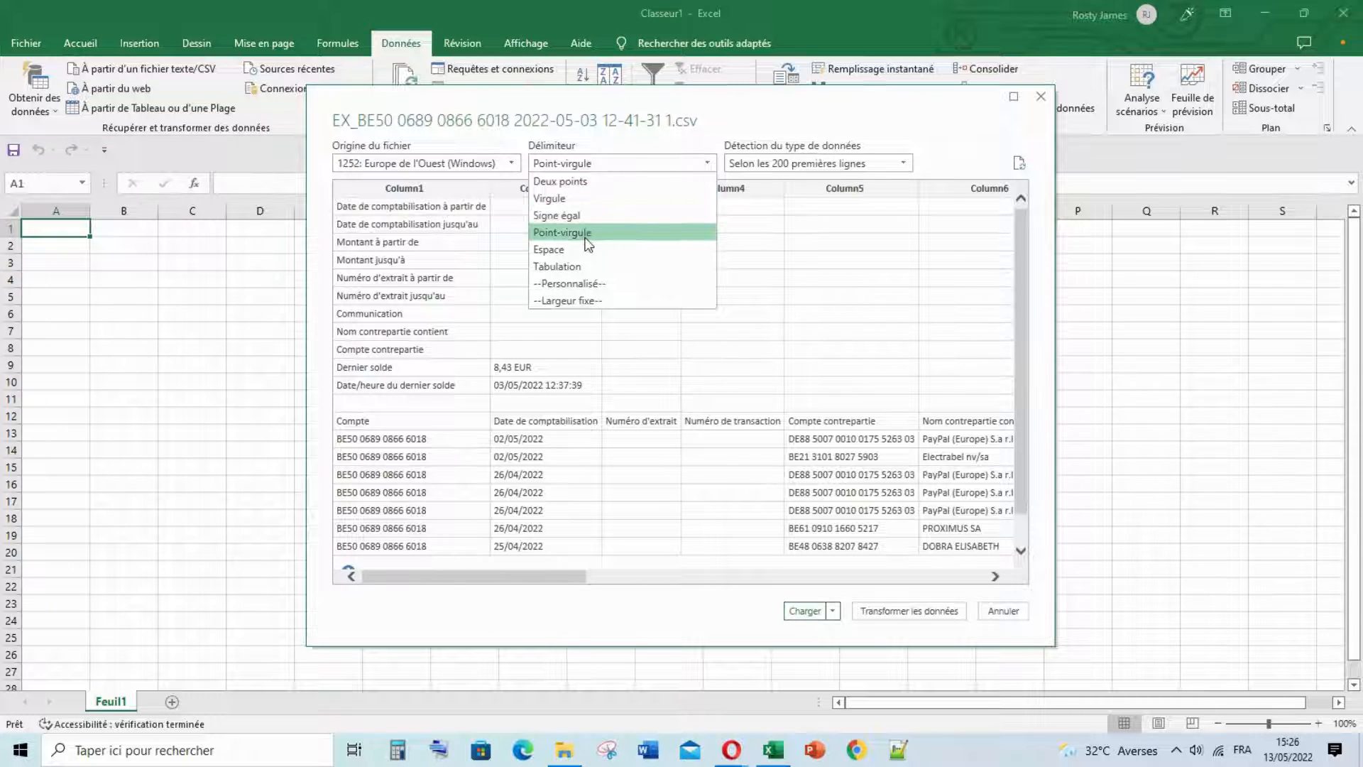
left_click(603, 163)
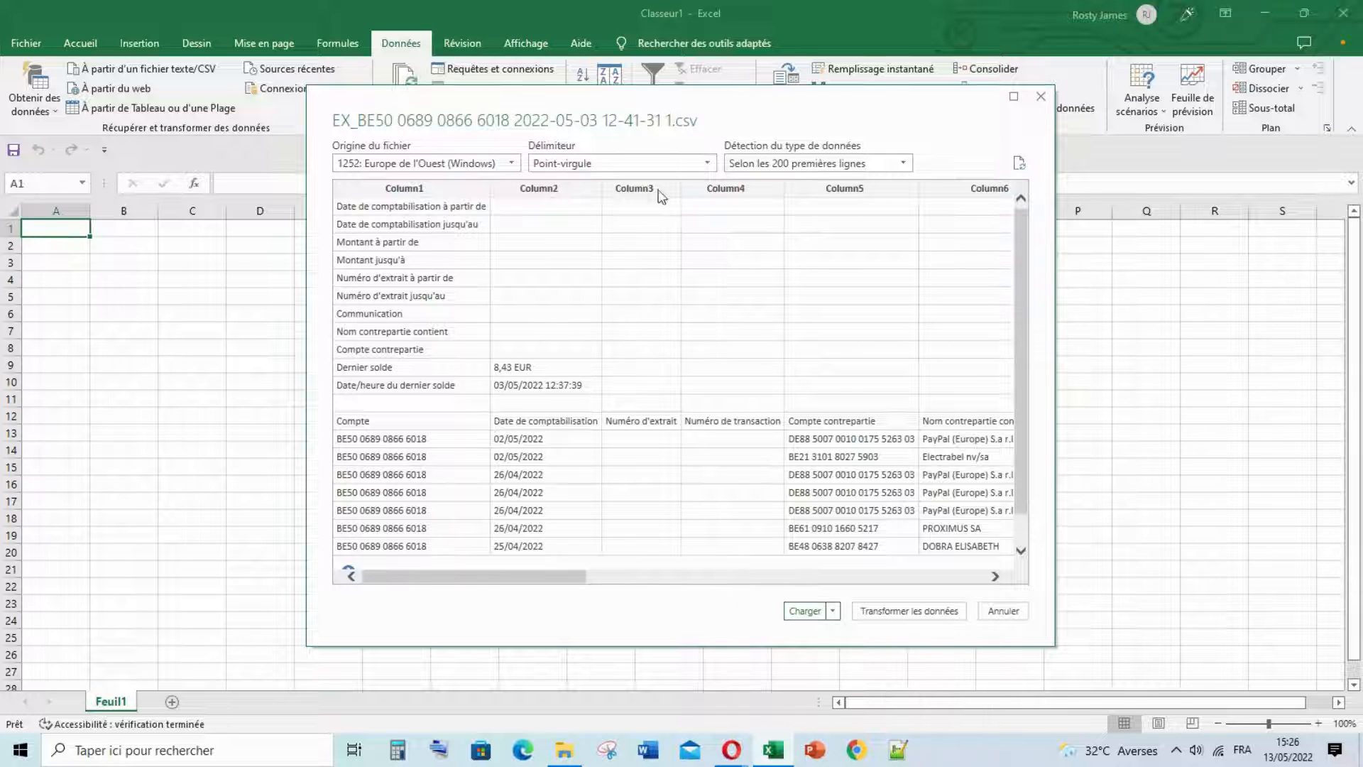
left_click(701, 168)
left_click(701, 167)
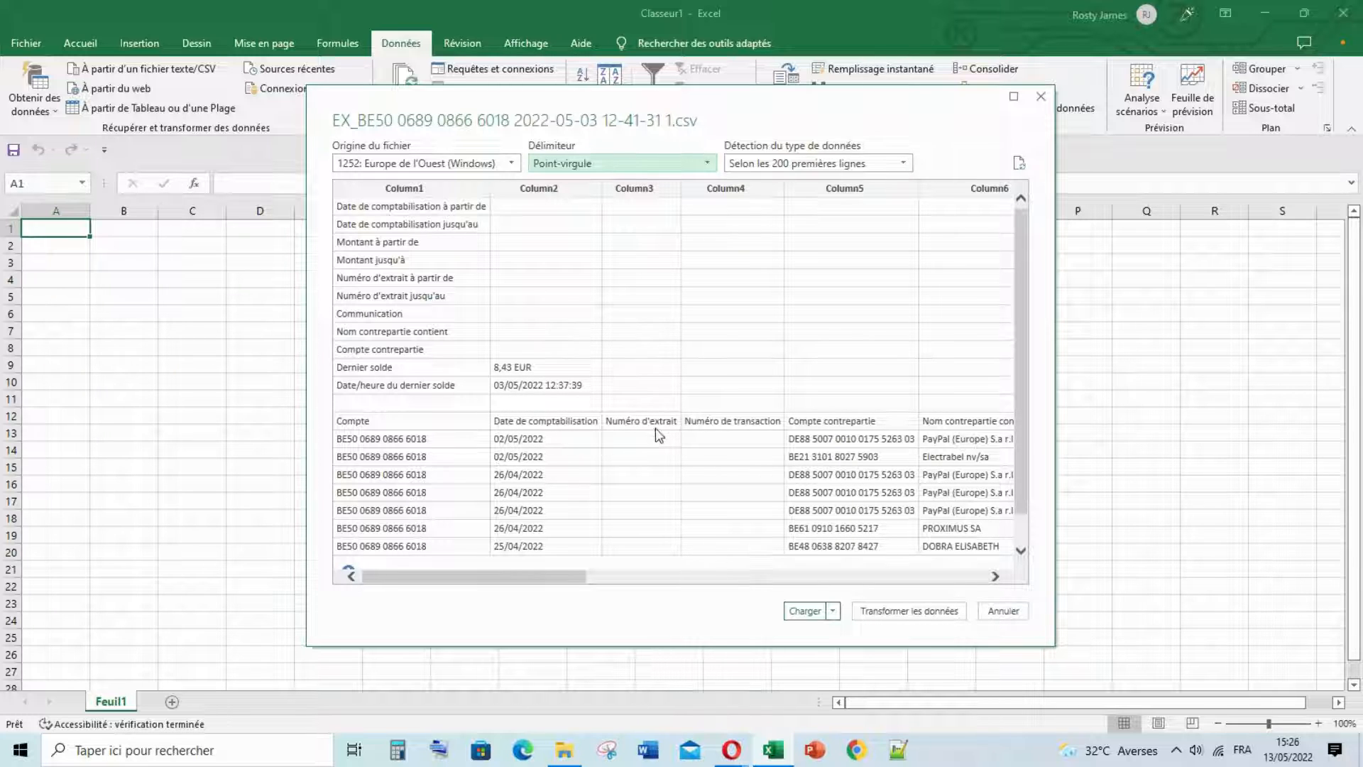
left_click_drag(559, 581, 479, 543)
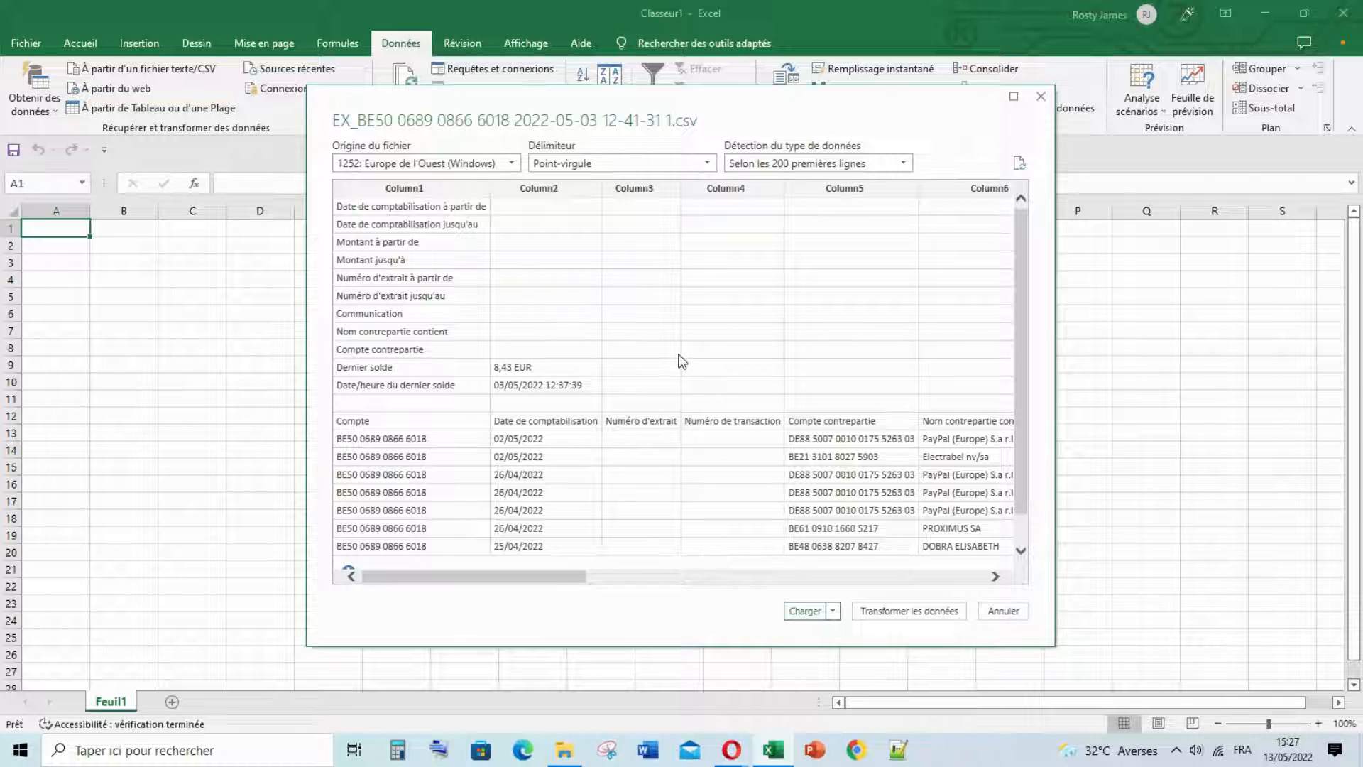
mouse_move(542, 576)
left_mouse_down()
mouse_move(1035, 637)
mouse_move(517, 572)
left_mouse_up()
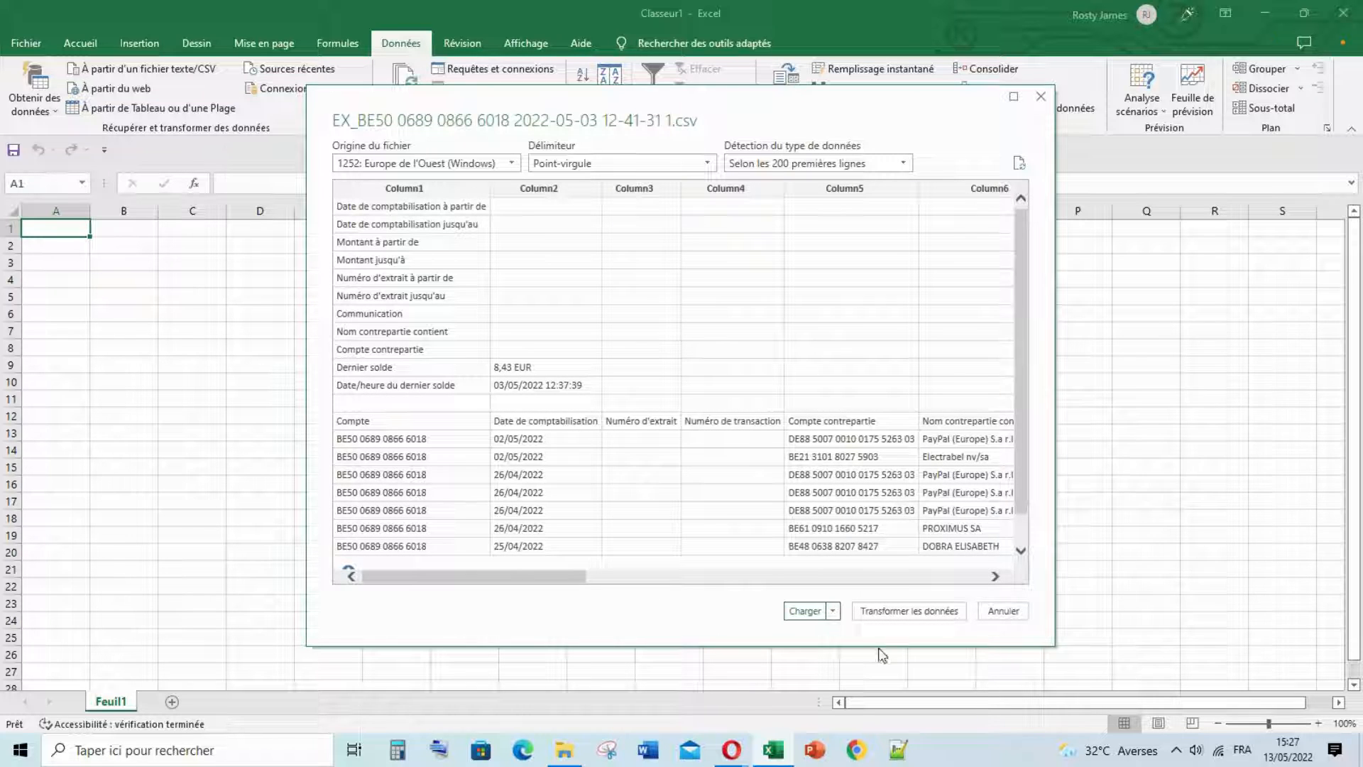
left_click(802, 610)
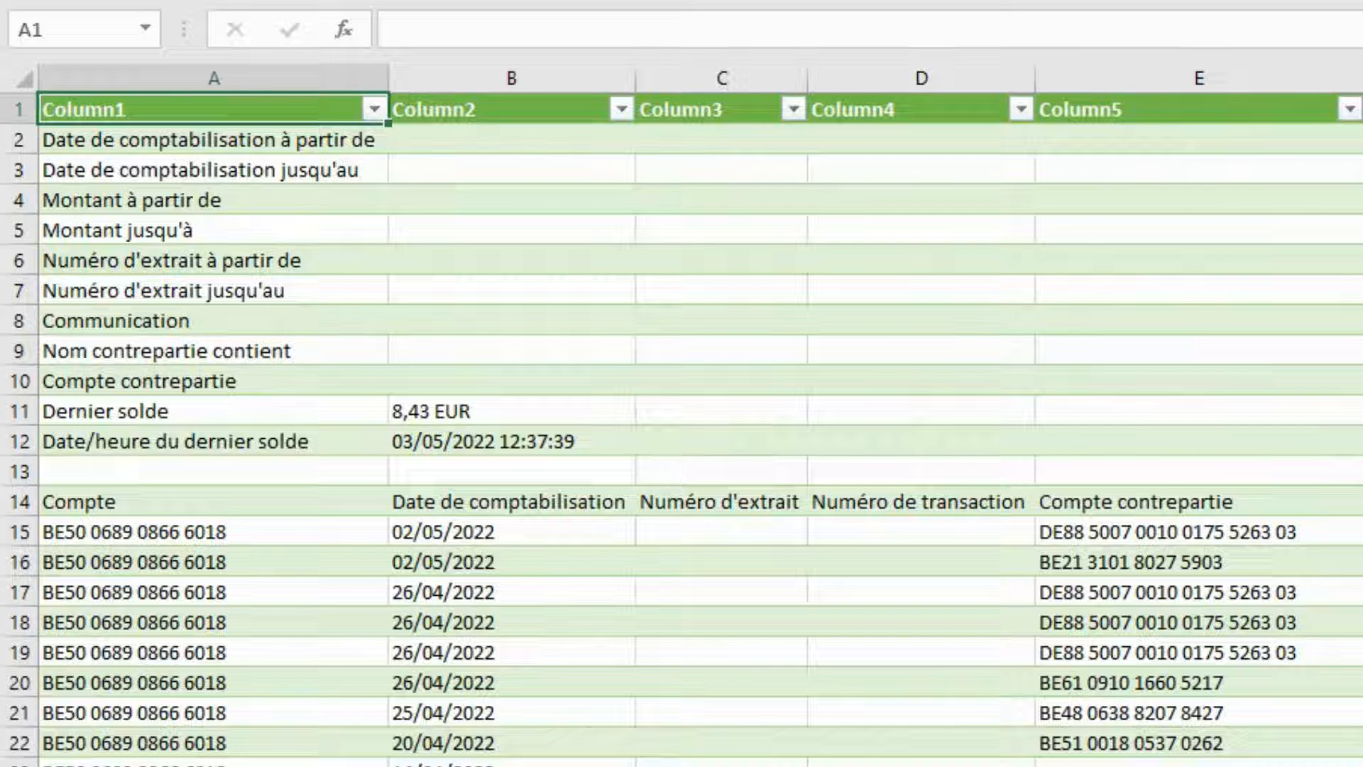
- Look through the imported bank statement table down to the 2020 transactions and return to its first rows
scroll(845, 536, "down", 11)
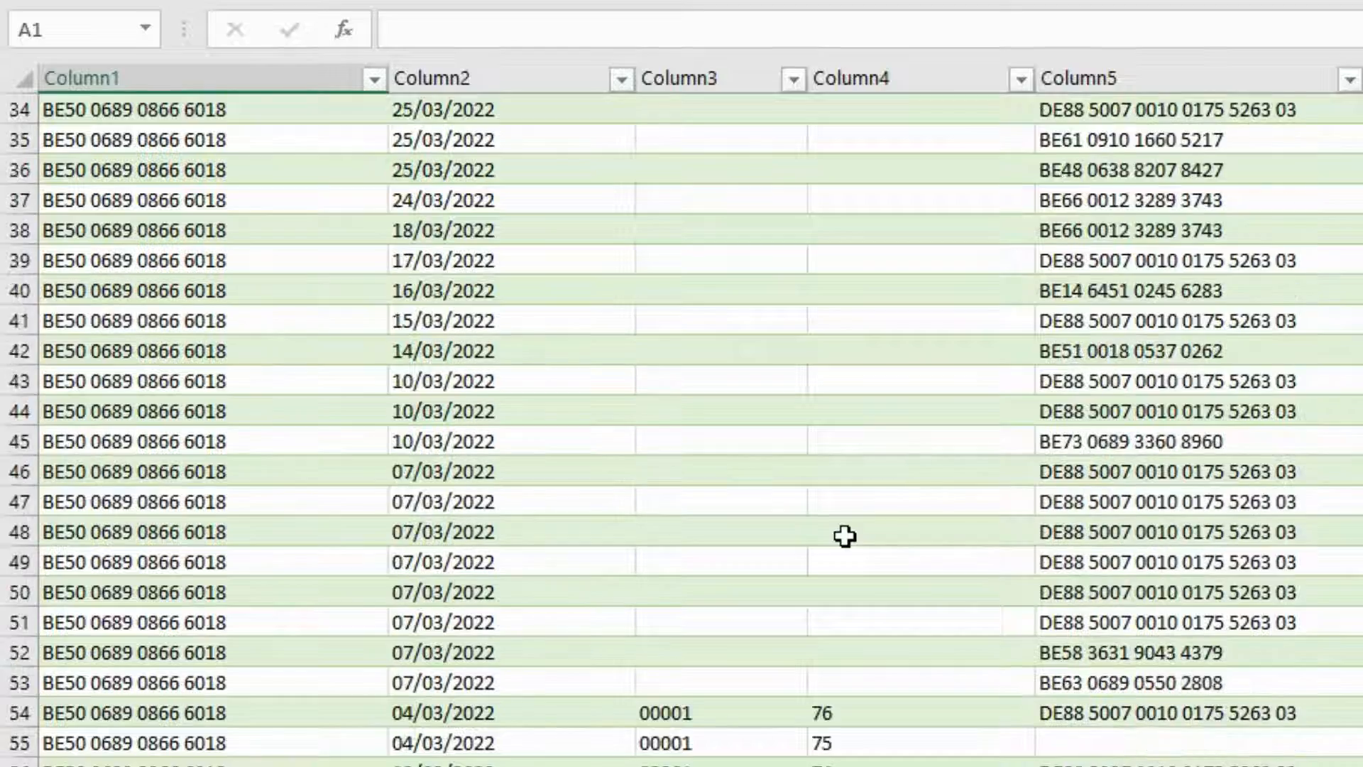
scroll(844, 536, "down", 20)
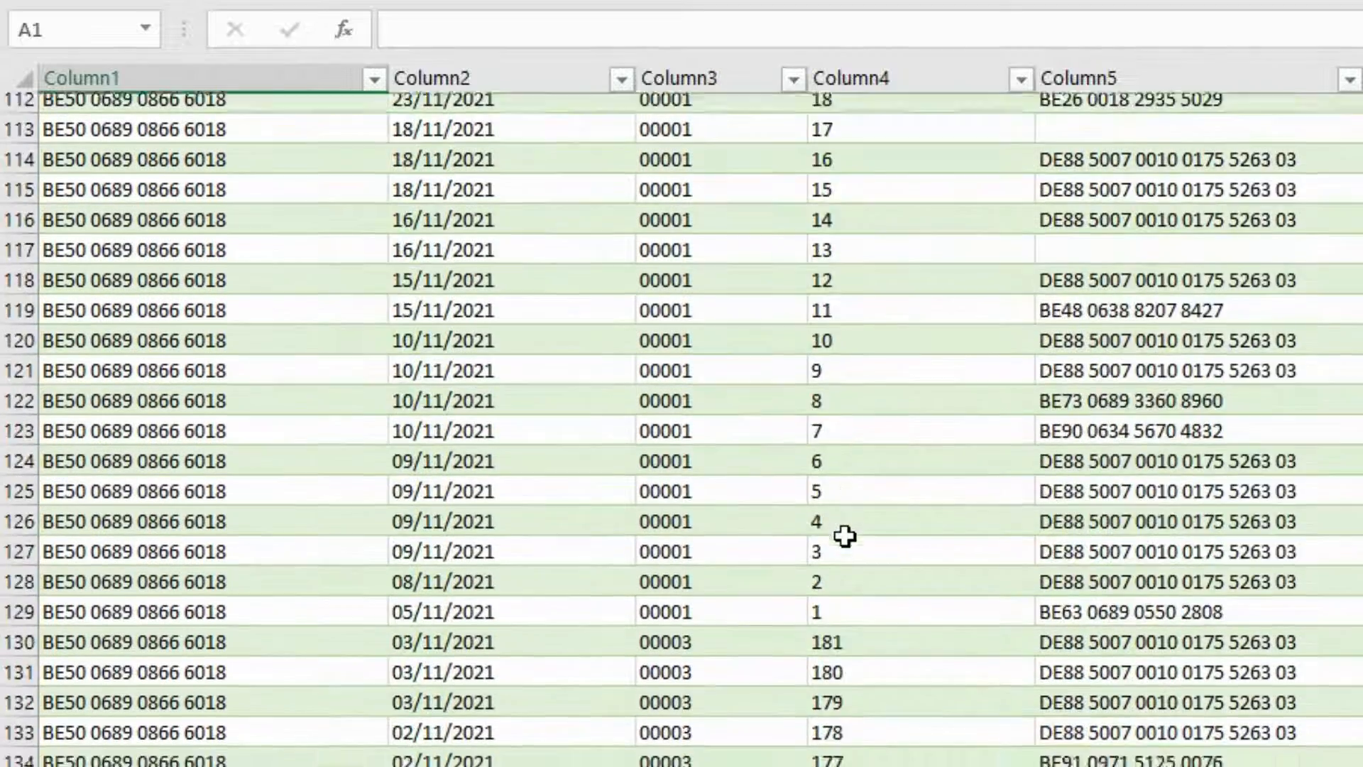
scroll(845, 536, "down", 20)
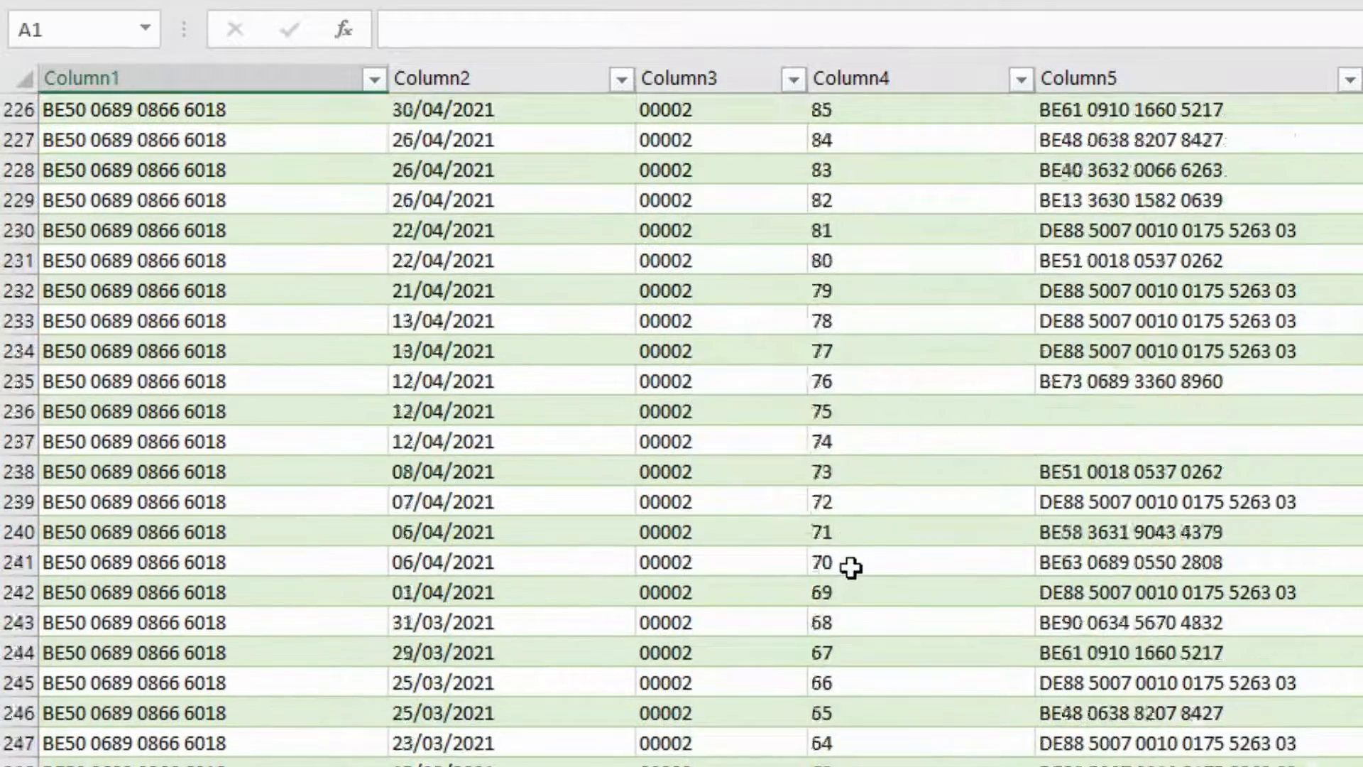
scroll(850, 567, "down", 20)
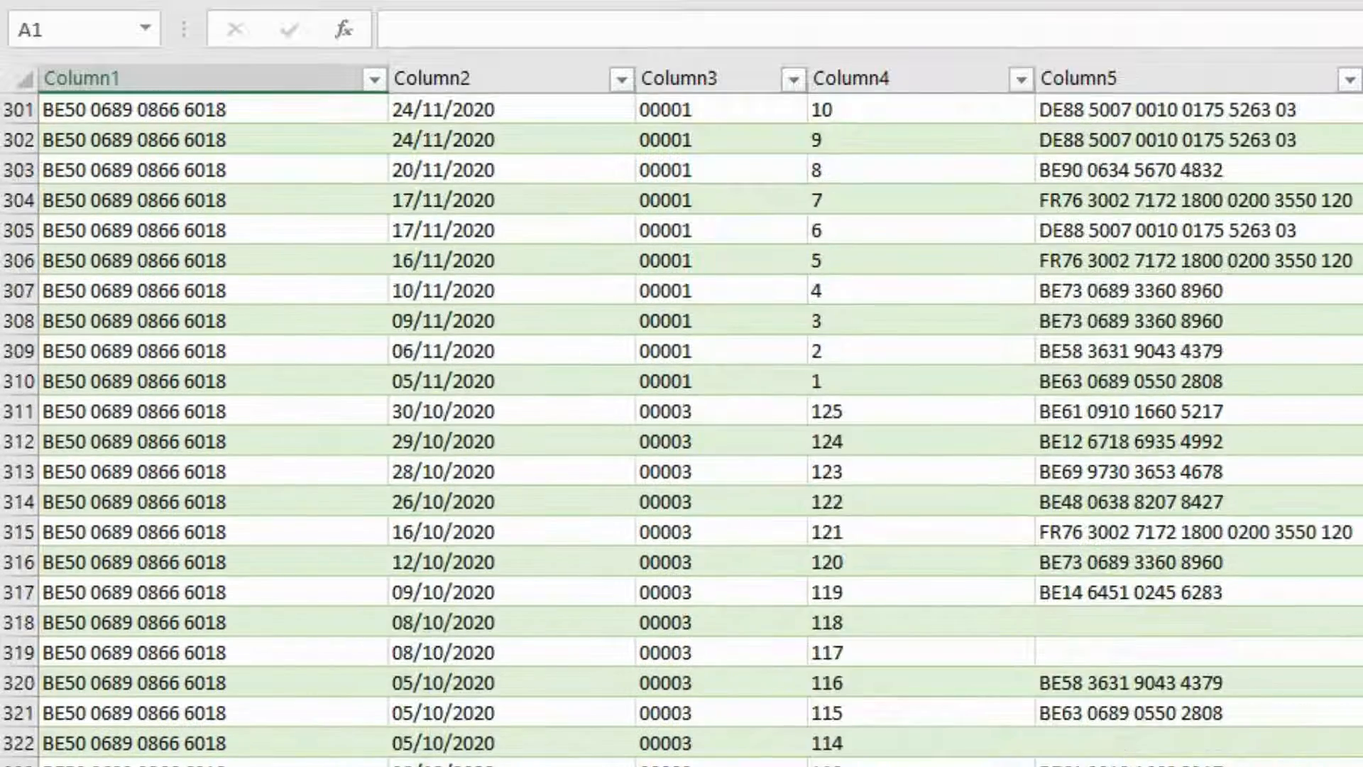
scroll(958, 528, "right", 6)
scroll(958, 529, "left", 6)
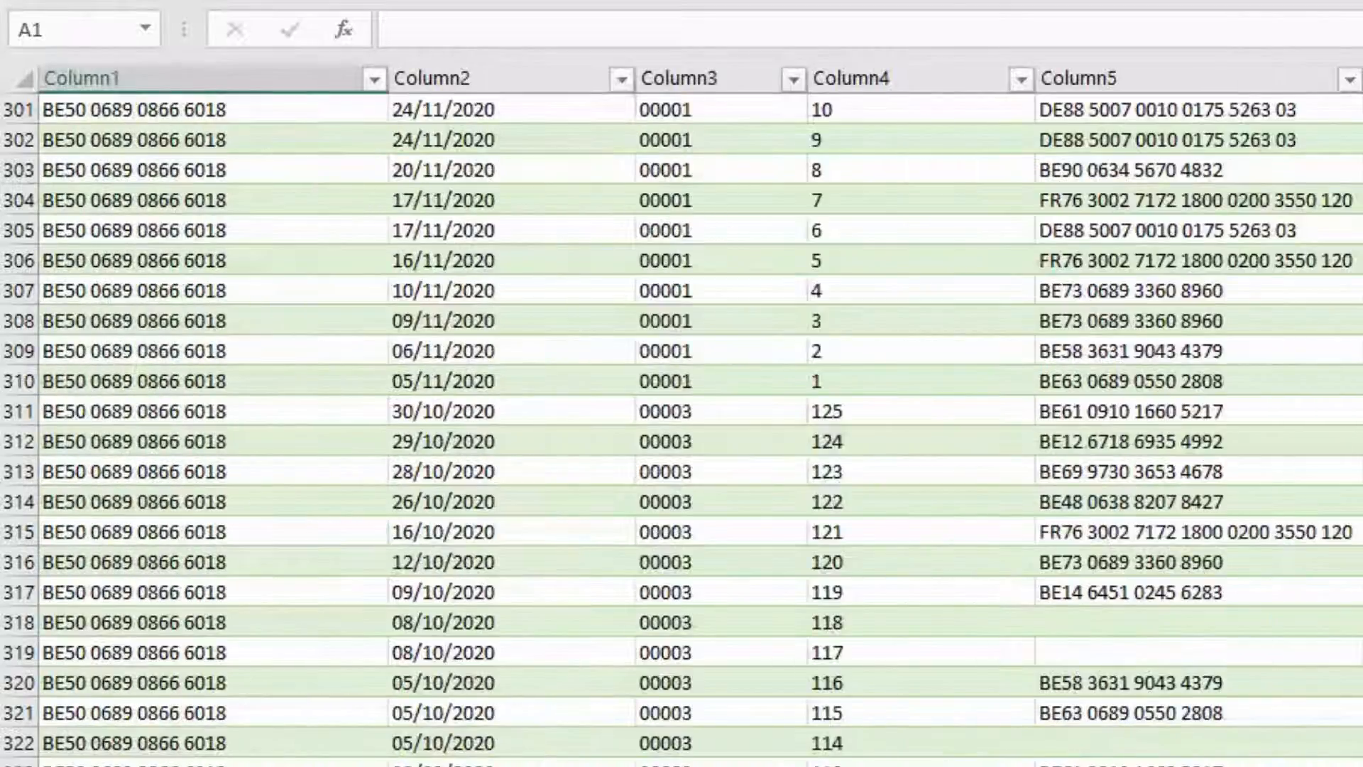
scroll(958, 529, "down", 5)
scroll(861, 578, "down", 11)
scroll(852, 590, "up", 15)
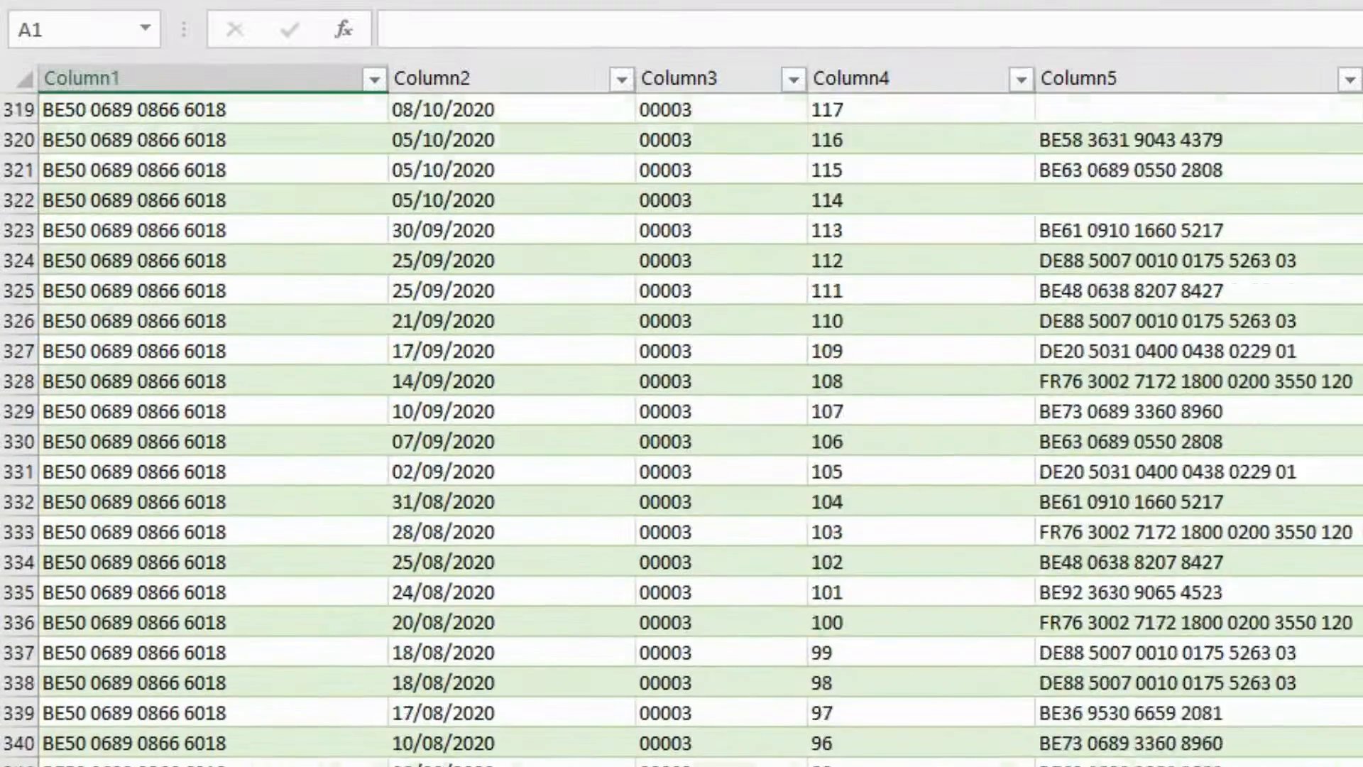
scroll(681, 426, "up", 20)
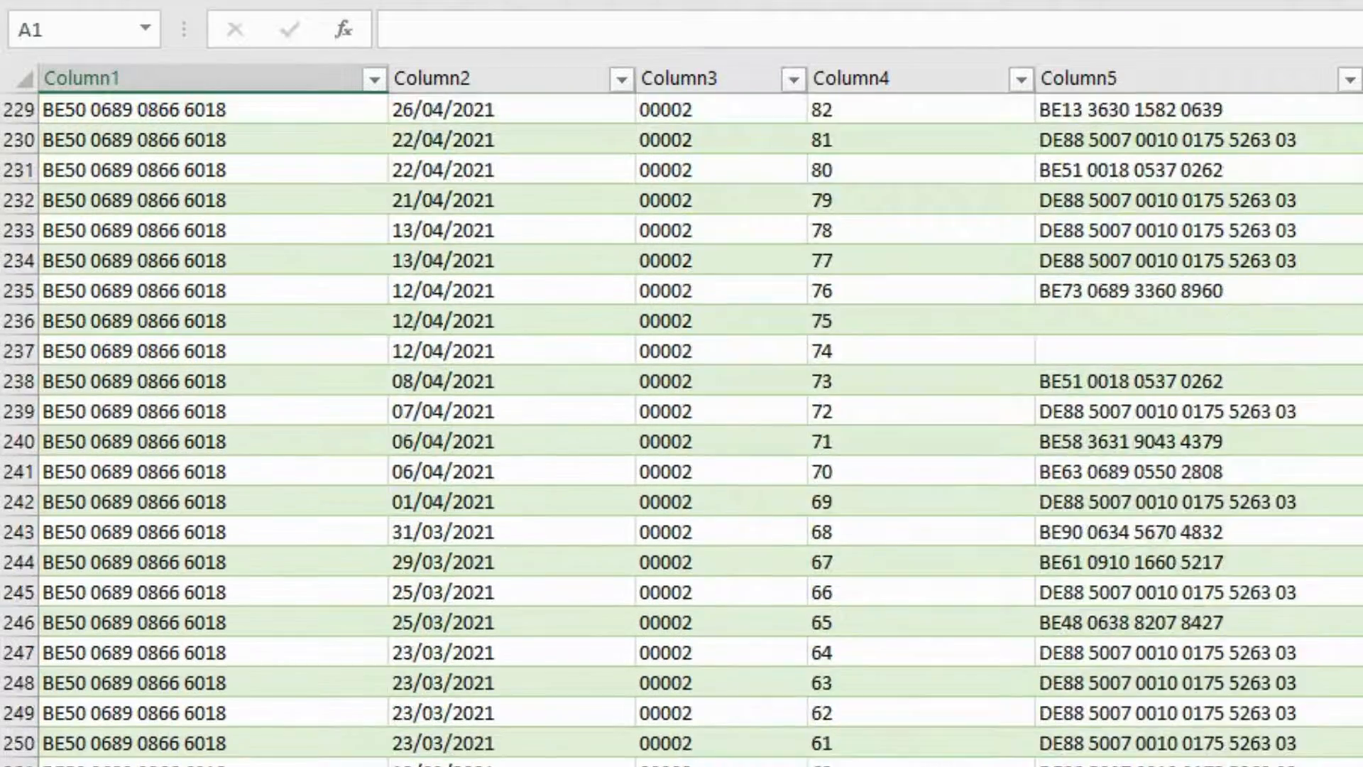
scroll(682, 426, "up", 20)
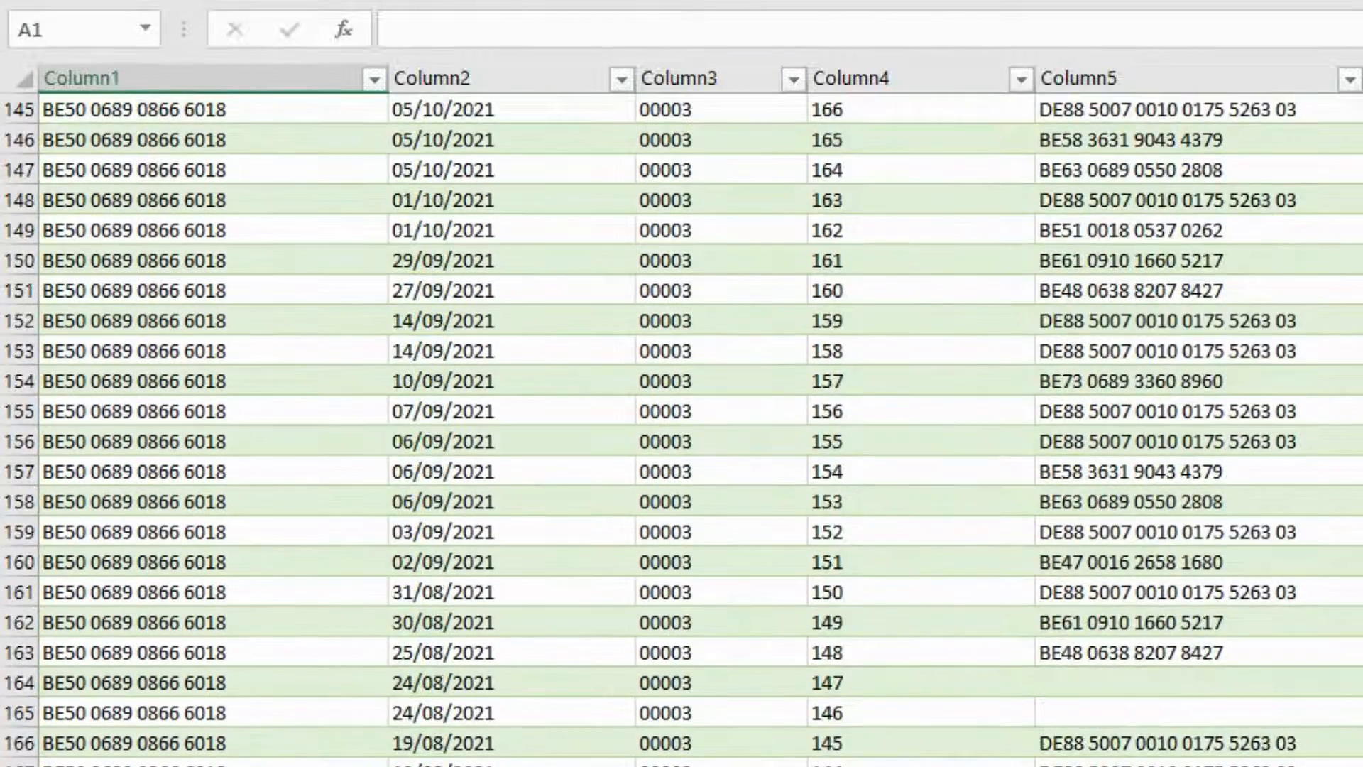
scroll(682, 426, "up", 4)
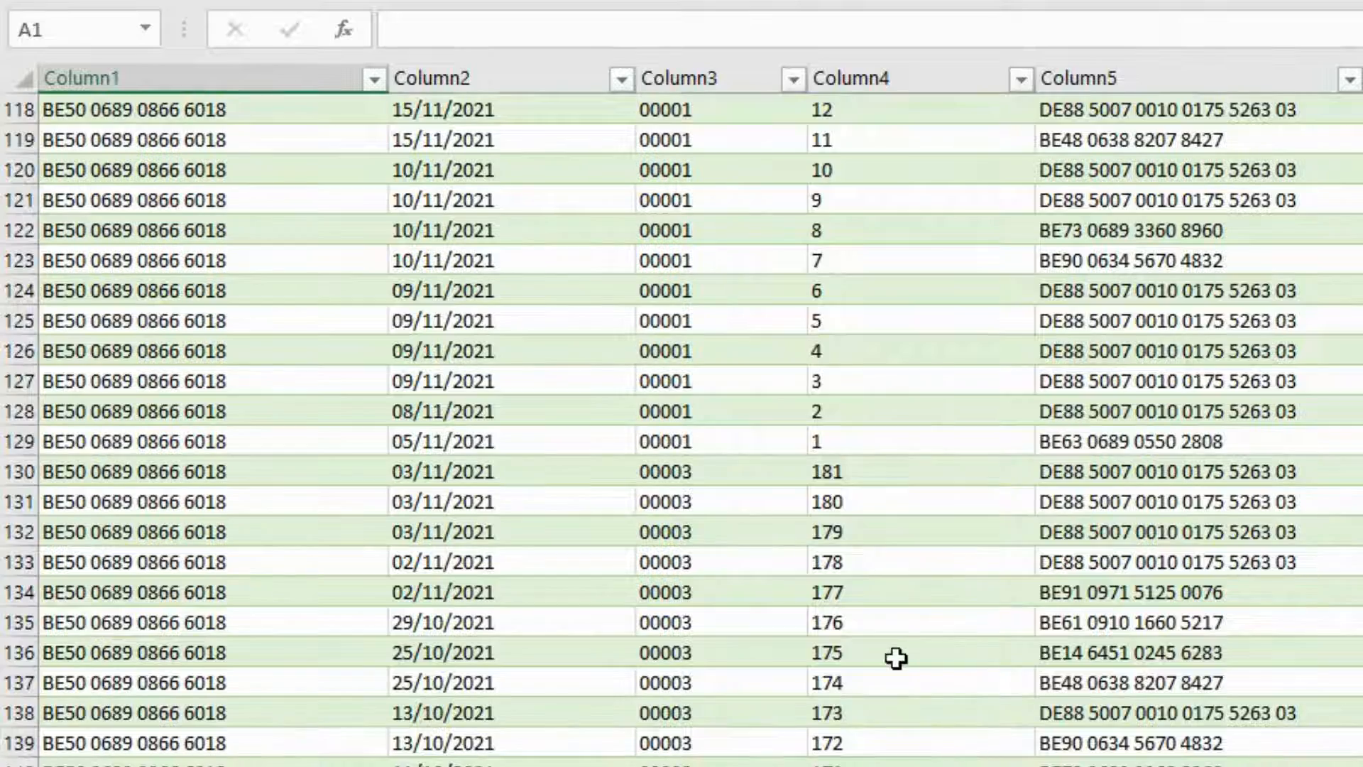
scroll(916, 649, "up", 9)
scroll(1058, 600, "up", 20)
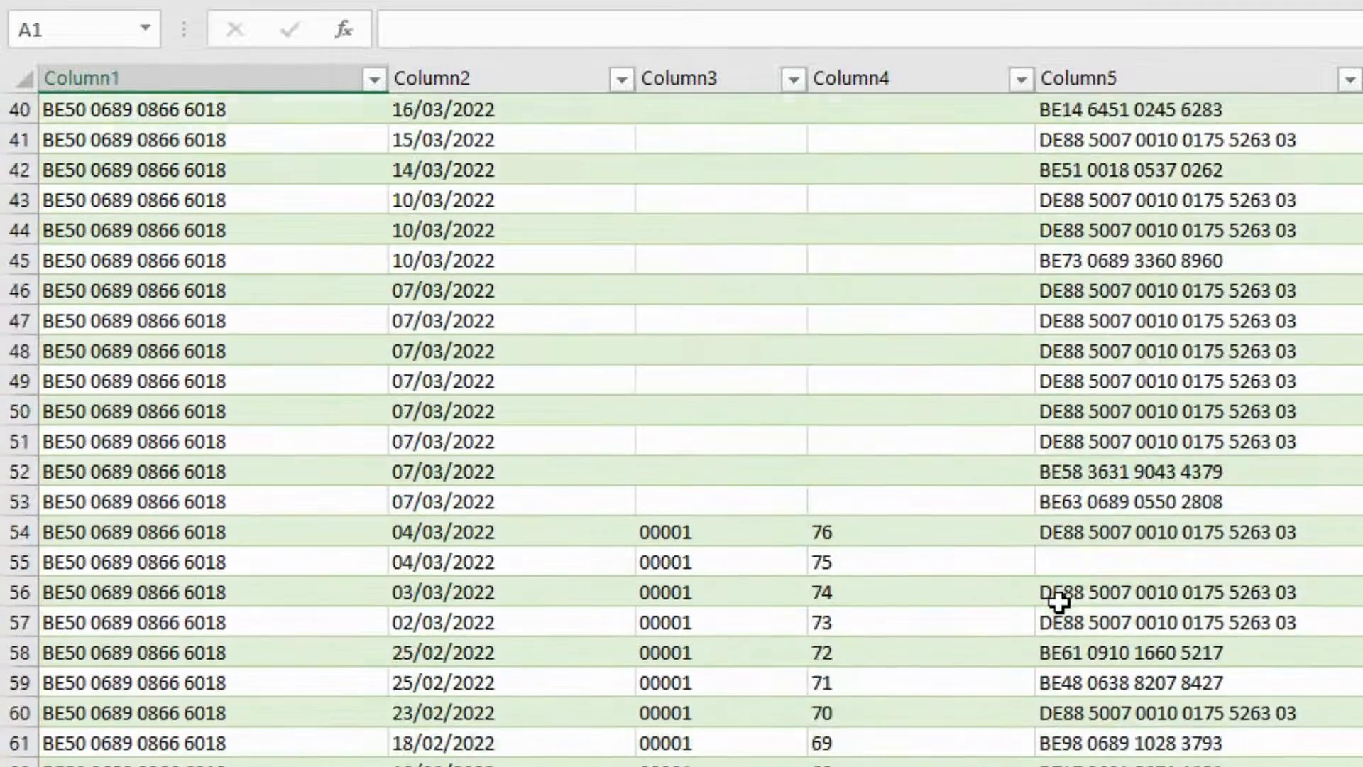
scroll(1058, 600, "up", 8)
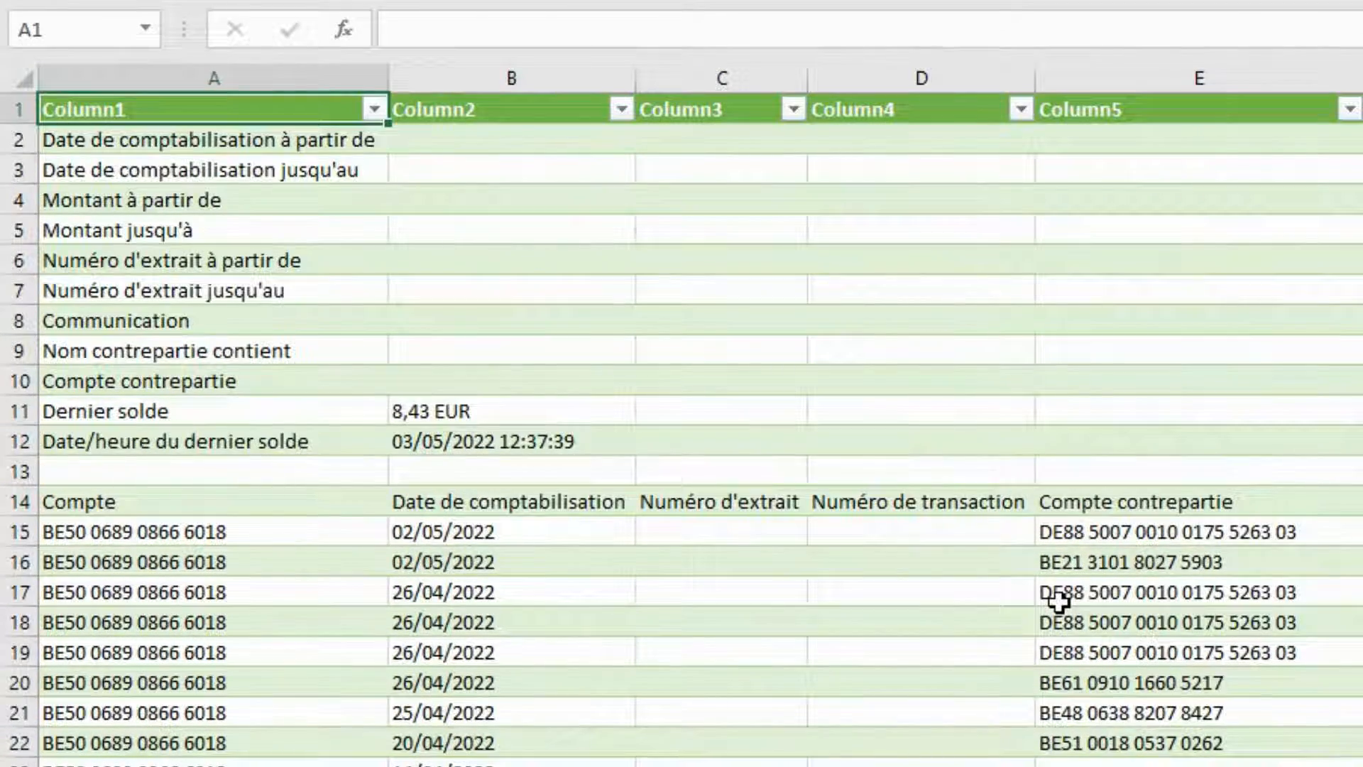